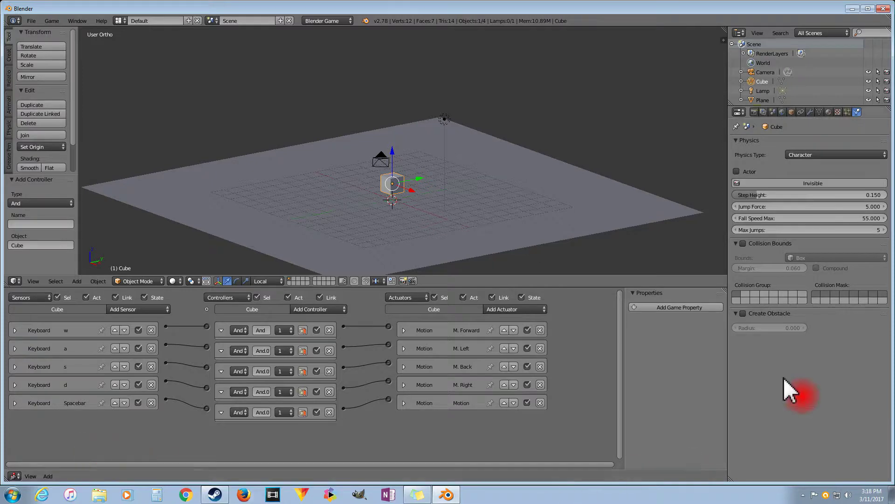
# Set the cube's character physics to a jump force of 10 and a maximum of 3 jumps.
pyautogui.click(868, 207)
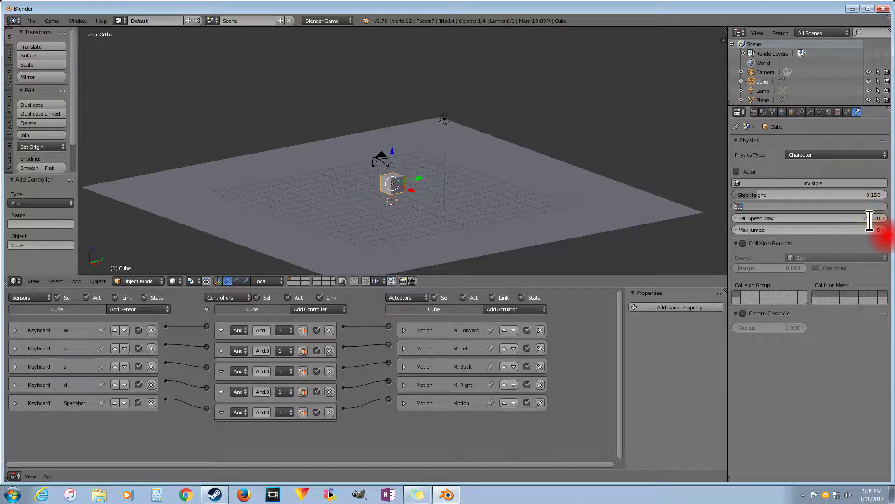
pyautogui.write('10')
pyautogui.press('Return')
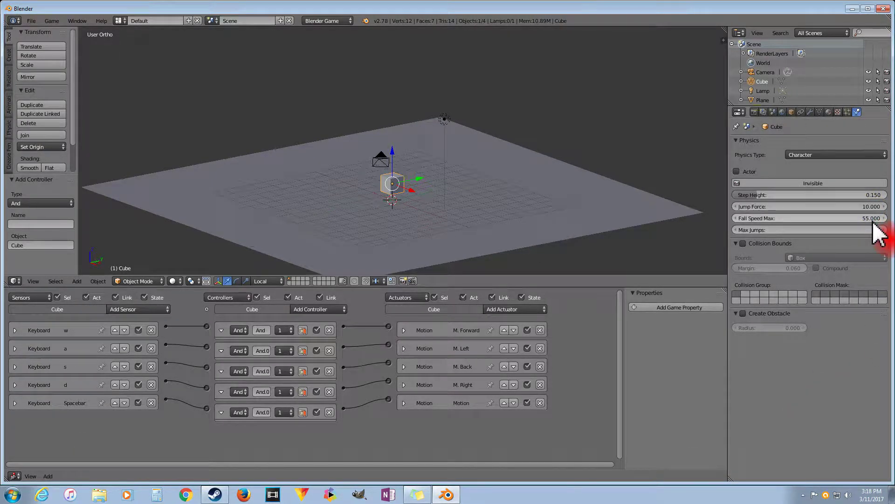
pyautogui.click(876, 230)
pyautogui.write('5')
pyautogui.press('Return')
# Run the game to test the cube's jump, and stop it again.
pyautogui.moveTo(466, 186); pyautogui.dragTo(460, 200, button='middle')
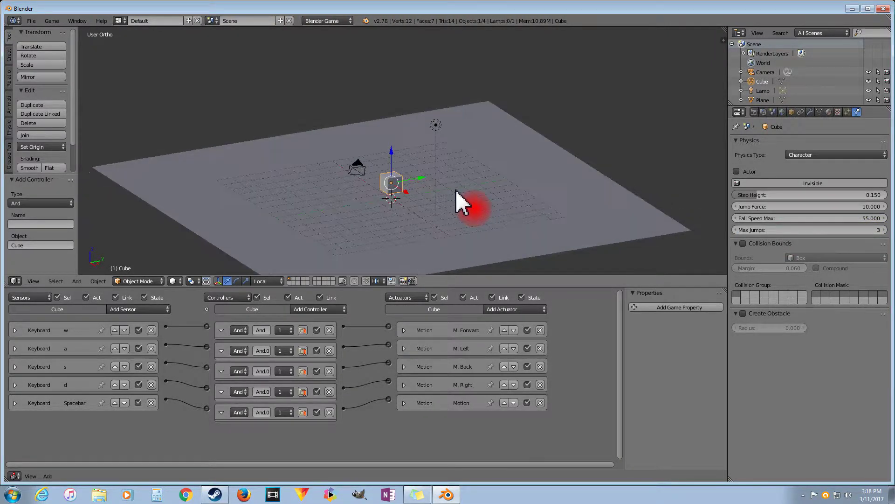
pyautogui.press('p')
pyautogui.press('space')
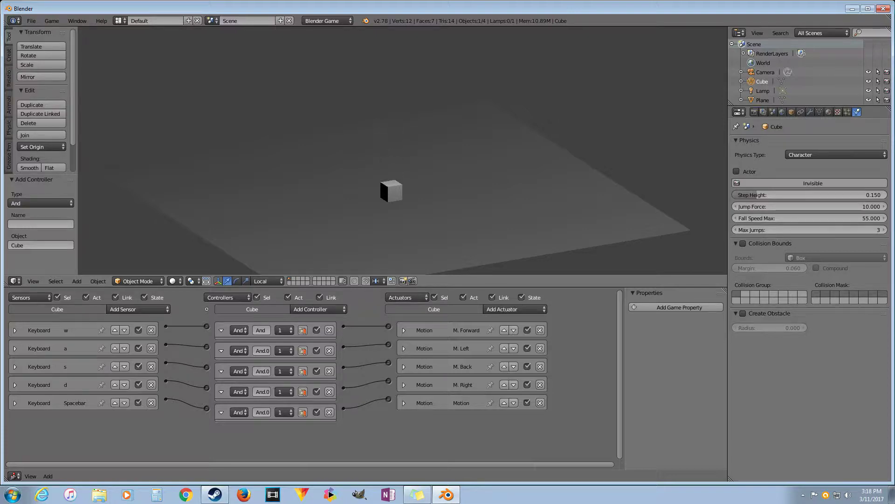
pyautogui.press('Escape')
# Select the camera and examine its placement relative to the cube, including the scene through the camera's own view.
pyautogui.moveTo(424, 214); pyautogui.dragTo(396, 187, button='middle')
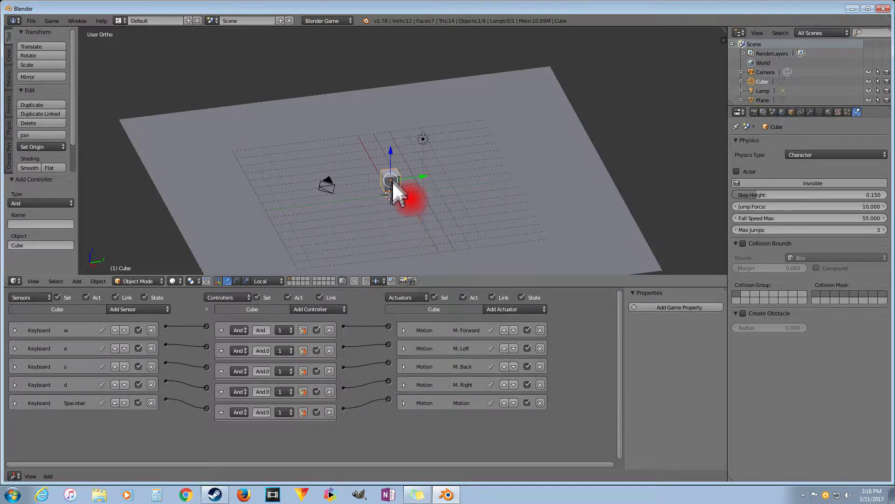
pyautogui.rightClick(326, 194)
pyautogui.rightClick(392, 189)
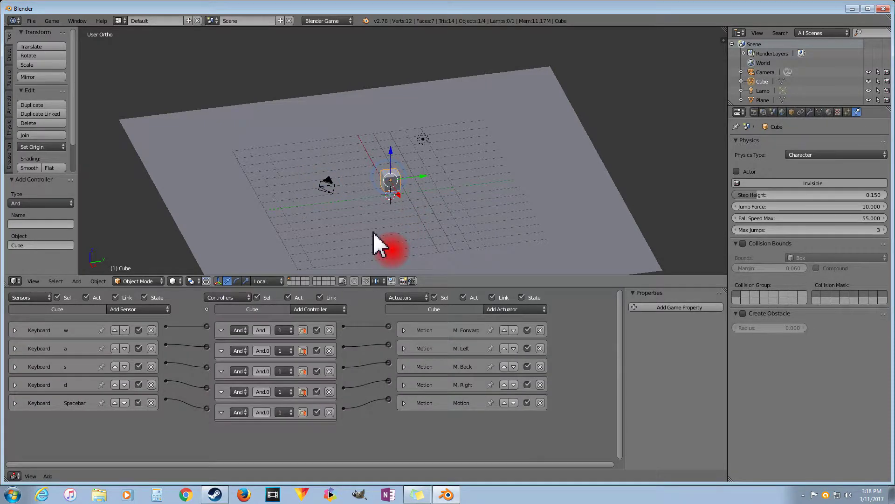
pyautogui.rightClick(323, 185)
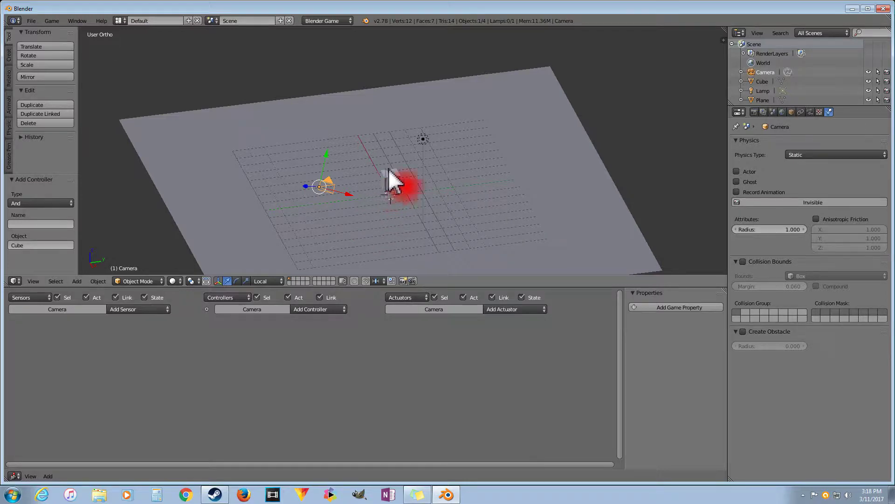
pyautogui.moveTo(363, 200); pyautogui.dragTo(306, 181, button='middle')
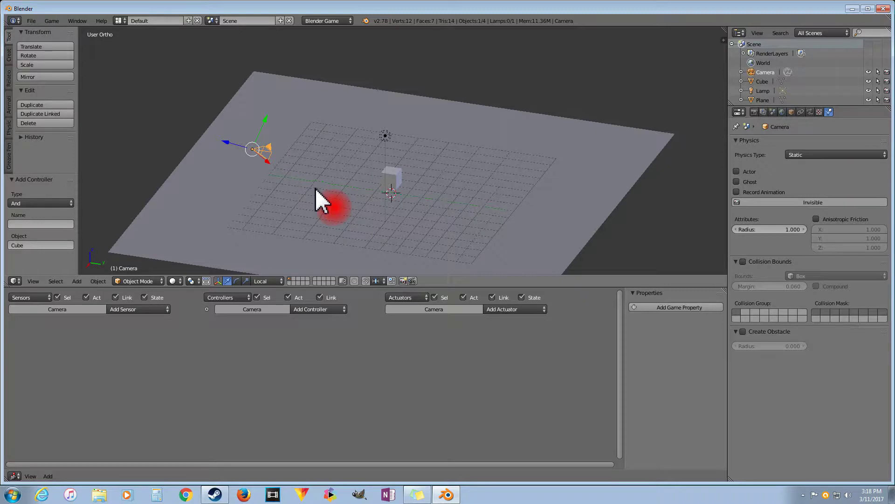
pyautogui.moveTo(280, 177); pyautogui.dragTo(345, 164, button='middle')
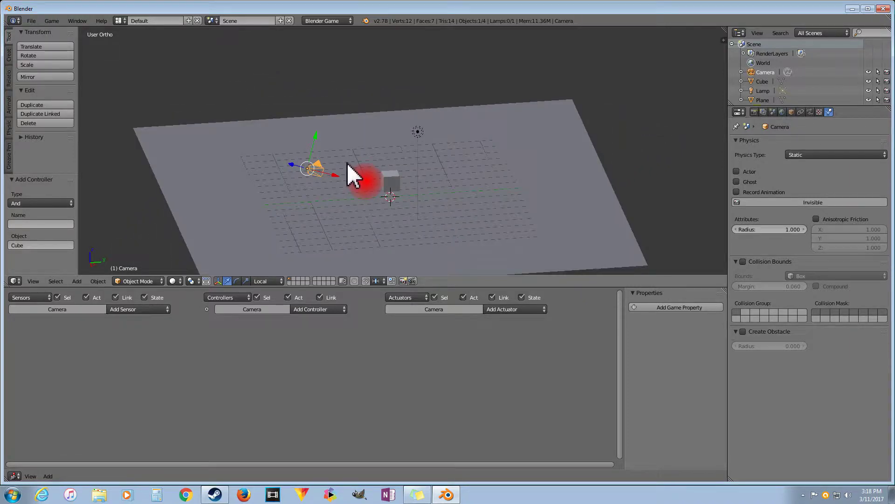
pyautogui.press('KP_0')
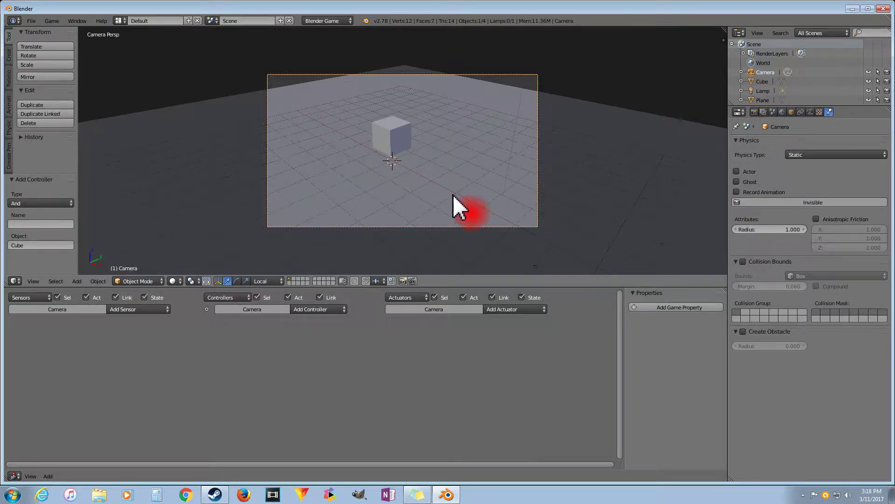
pyautogui.moveTo(460, 210); pyautogui.dragTo(393, 216, button='middle')
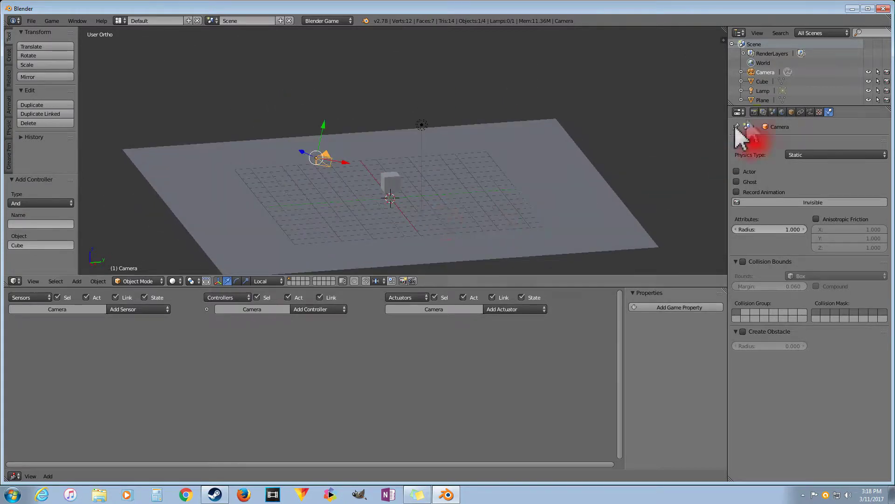
# Clear the camera's rotation and rotate it -90° in the right side view so its X rotation is 90°.
pyautogui.click(791, 112)
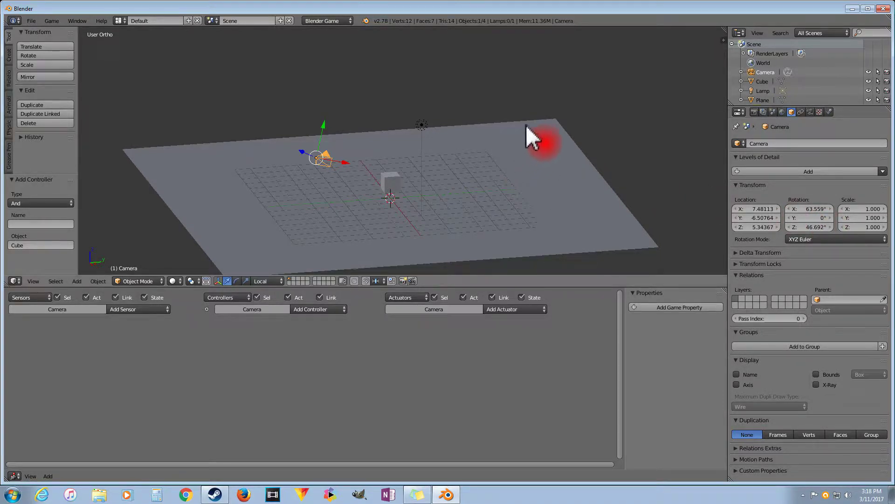
pyautogui.hotkey('alt', 'r')
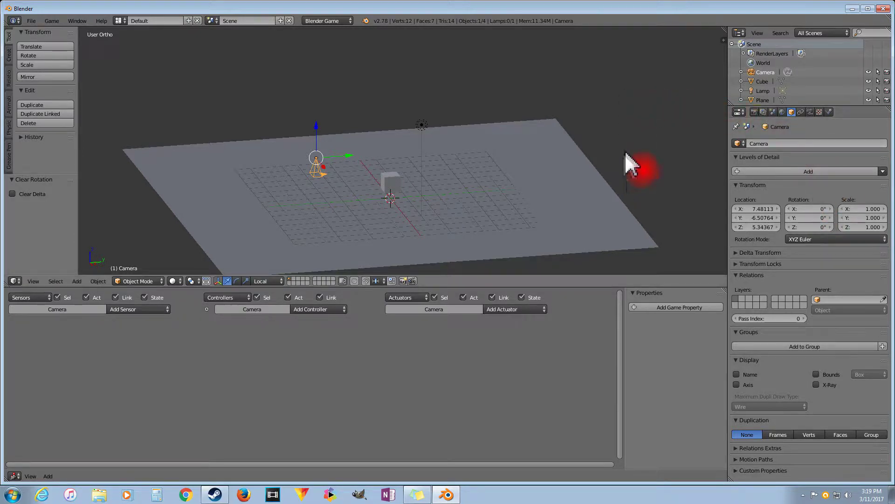
pyautogui.press('KP_3')
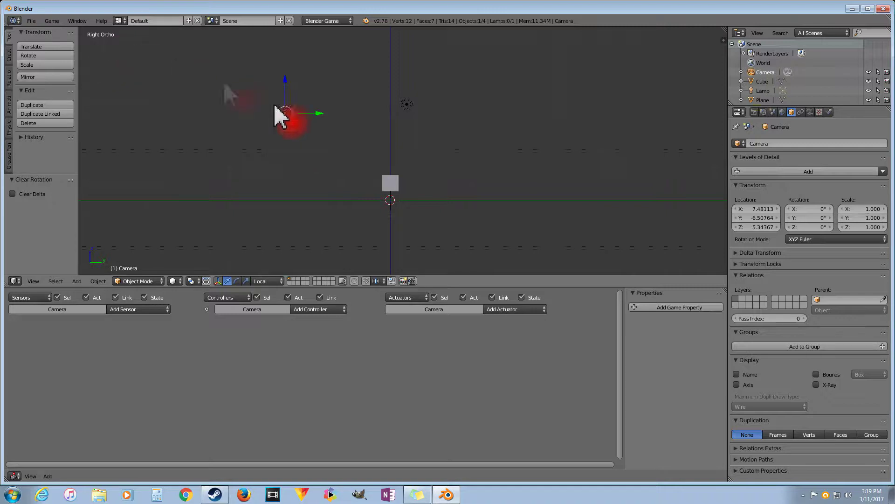
pyautogui.press('r')
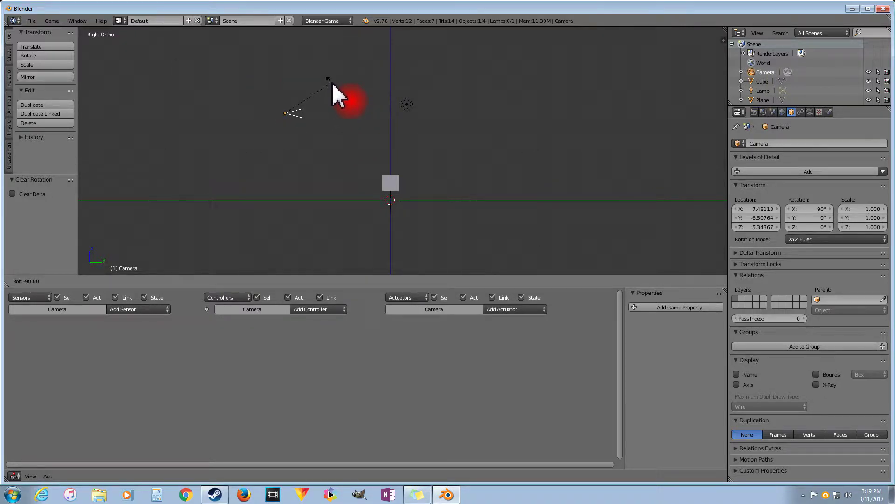
pyautogui.click(332, 83)
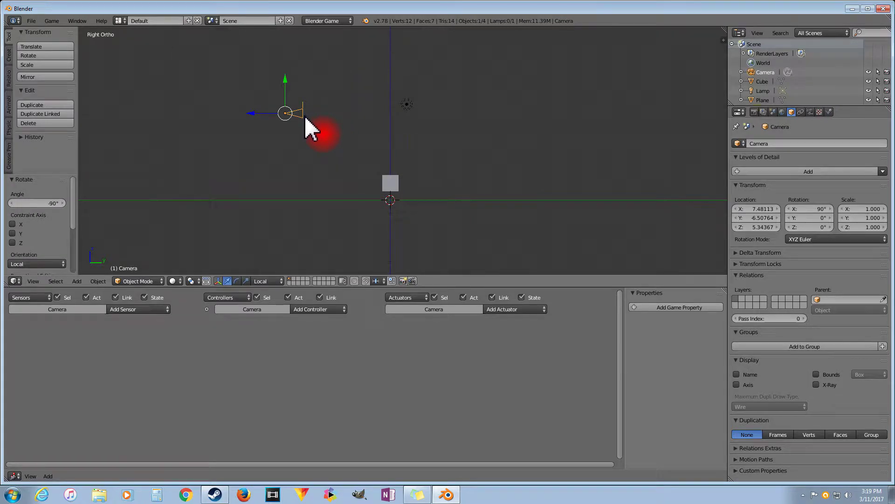
# Move the camera to the cube's upper front edge, at about X -0.02, Y 0.49, Z 1.84, and check its view.
pyautogui.press('g')
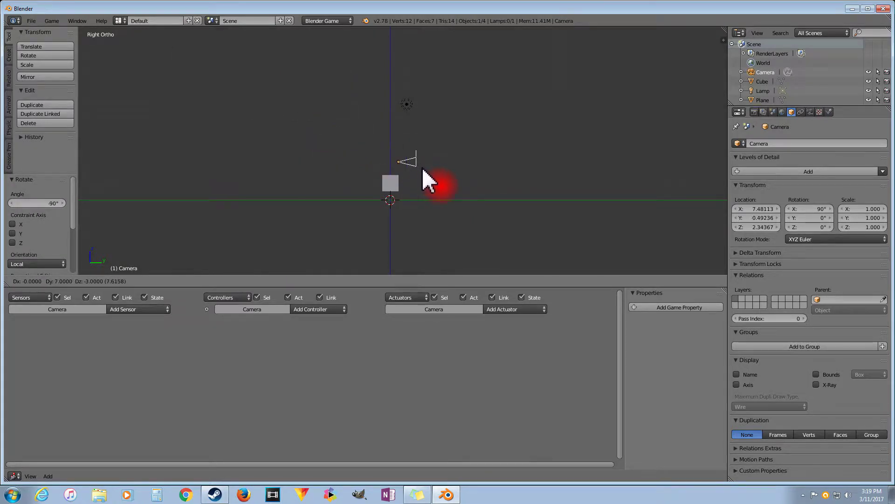
pyautogui.click(391, 202)
pyautogui.moveTo(404, 186); pyautogui.dragTo(489, 186, button='middle')
pyautogui.press('KP_1')
pyautogui.moveTo(561, 173); pyautogui.dragTo(384, 176)
pyautogui.press('KP_0')
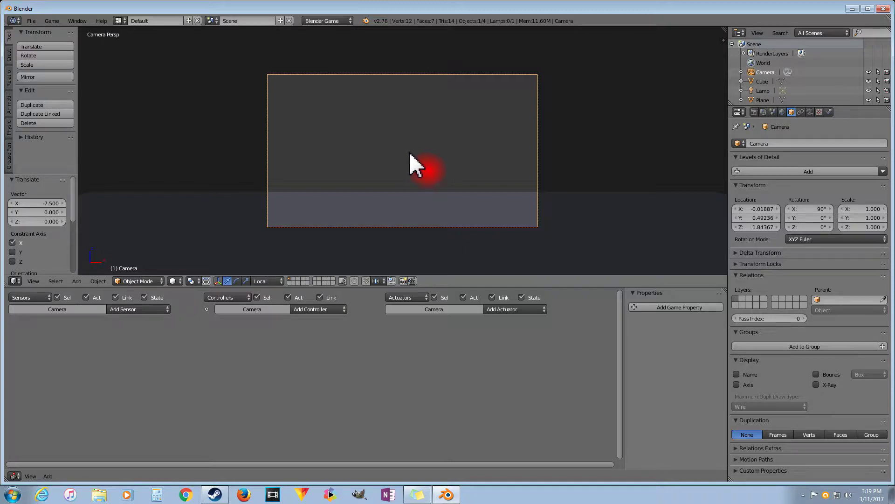
# Parent the camera to the cube with the Object parenting type.
pyautogui.scroll(-4, 427, 187)
pyautogui.moveTo(460, 186); pyautogui.dragTo(376, 184, button='middle')
pyautogui.scroll(-12, 375, 184)
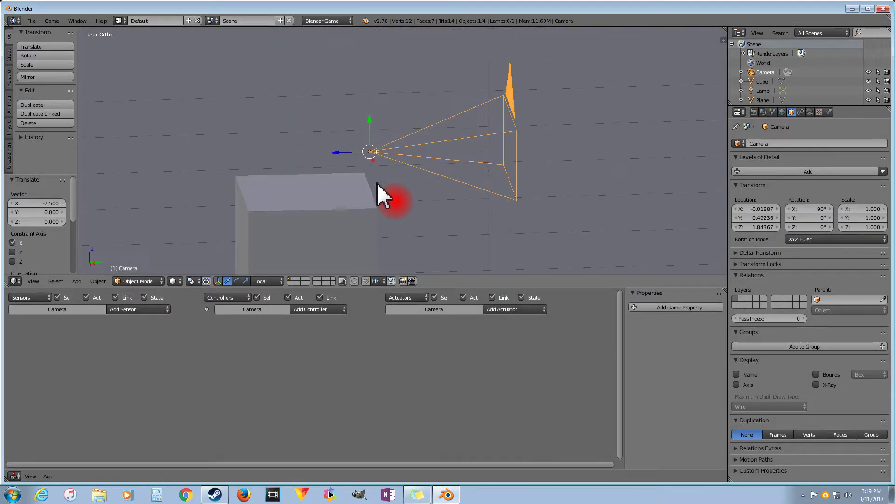
pyautogui.scroll(-3, 409, 195)
pyautogui.moveTo(409, 195); pyautogui.dragTo(410, 202, button='middle')
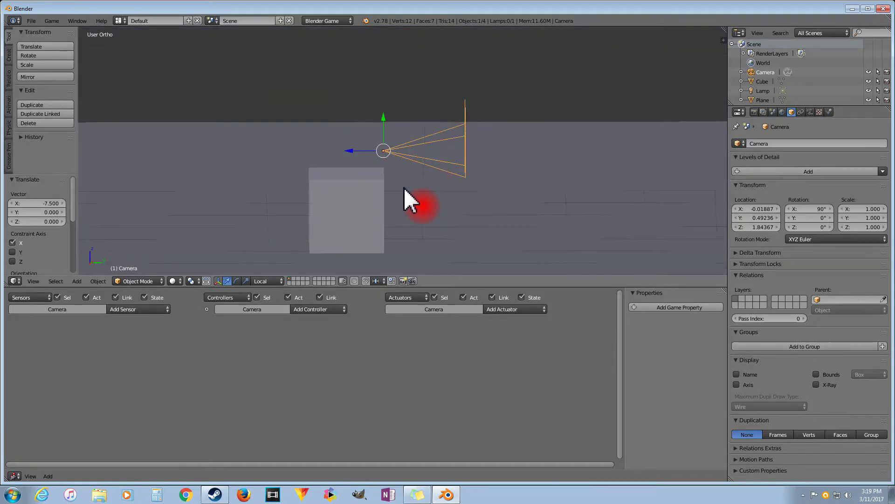
pyautogui.rightClick(426, 166)
pyautogui.rightClick(422, 158)
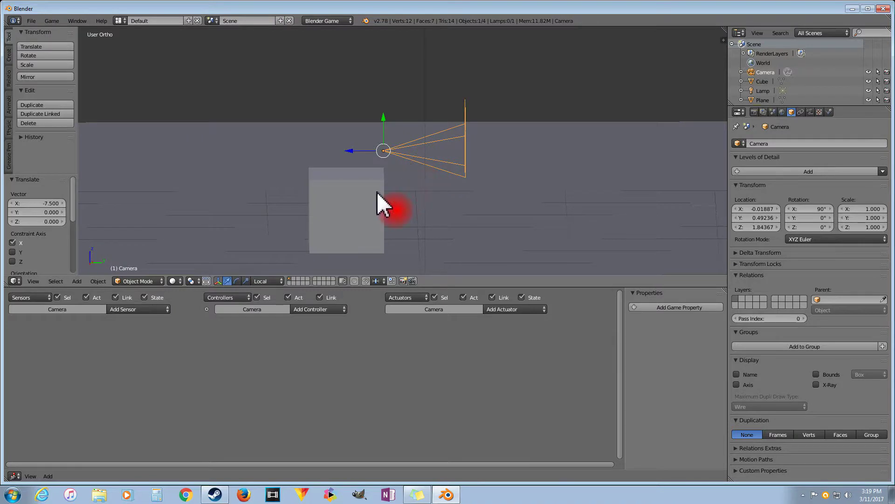
pyautogui.rightClick(358, 195)
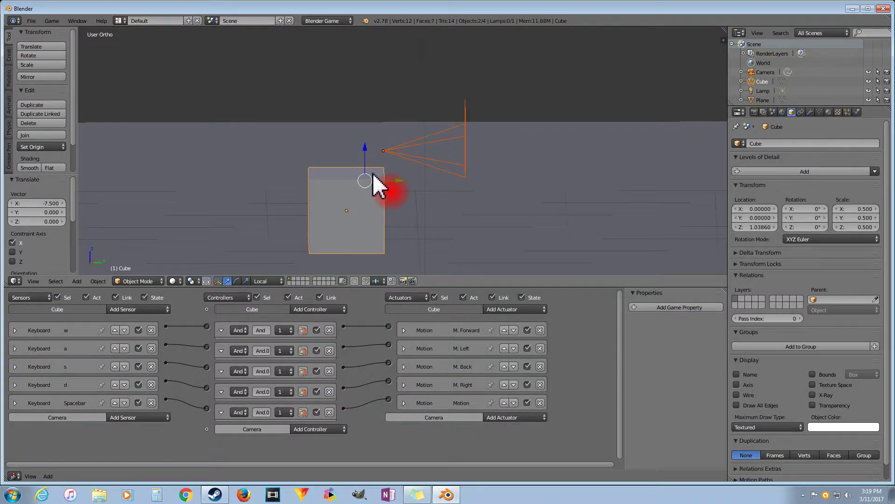
pyautogui.hotkey('ctrl', 'p')
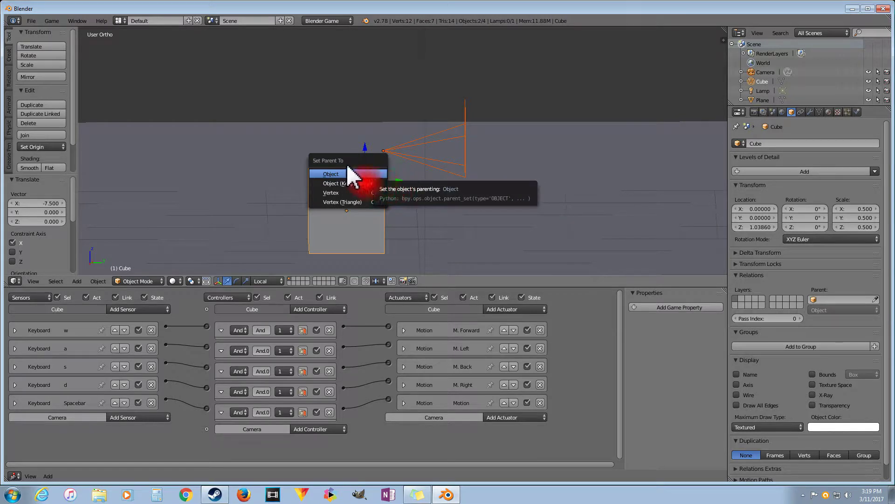
pyautogui.click(335, 176)
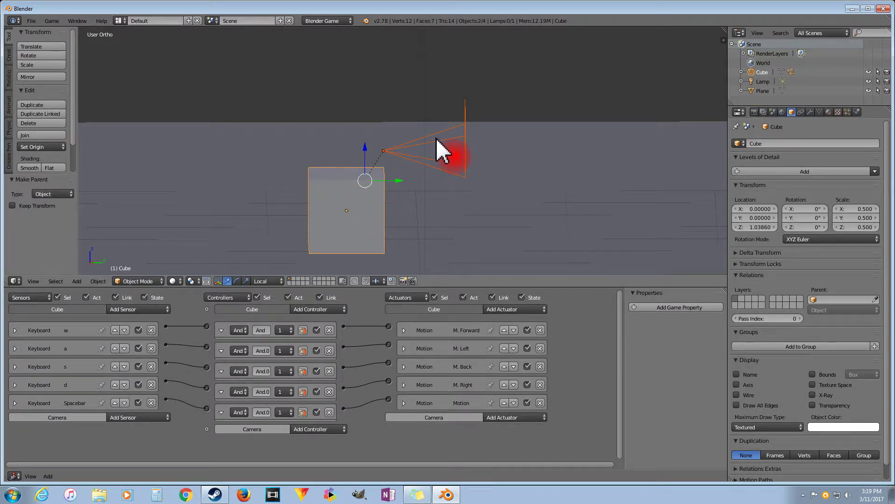
# Examine the parent link between the camera and the cube by selecting each object and viewing them from the side.
pyautogui.rightClick(356, 198)
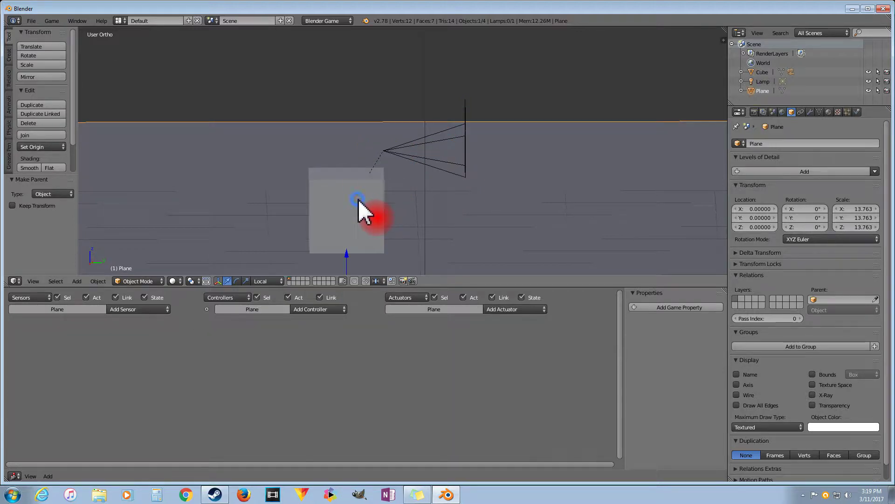
pyautogui.rightClick(358, 206)
pyautogui.moveTo(379, 209); pyautogui.dragTo(395, 219)
pyautogui.rightClick(387, 155)
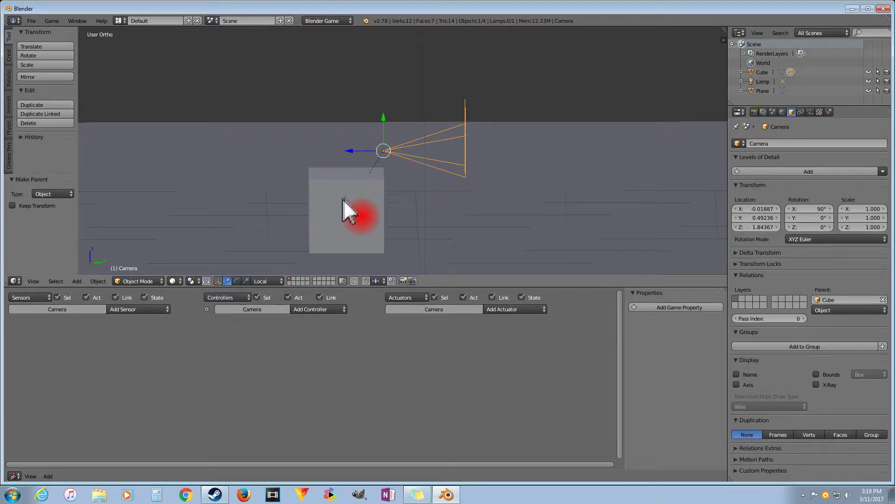
pyautogui.moveTo(351, 151); pyautogui.dragTo(371, 161)
pyautogui.keyDown('shift'); pyautogui.click(354, 192); pyautogui.keyUp('shift')
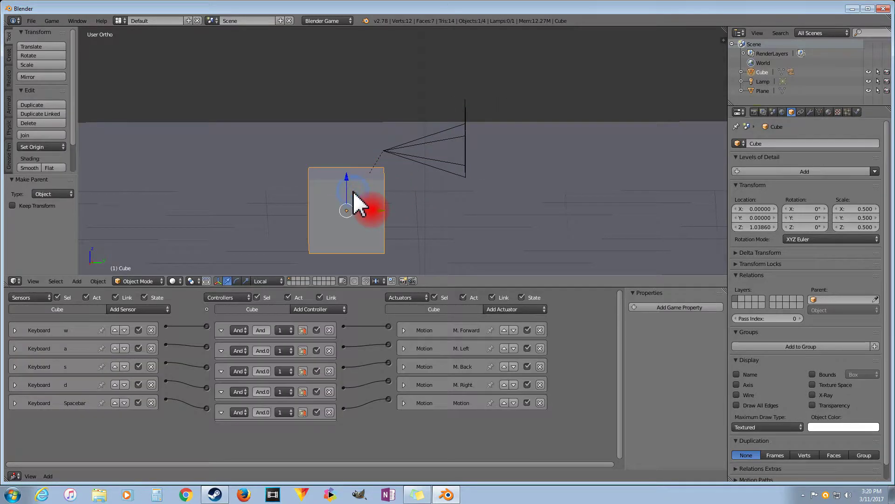
pyautogui.rightClick(396, 162)
pyautogui.rightClick(374, 178)
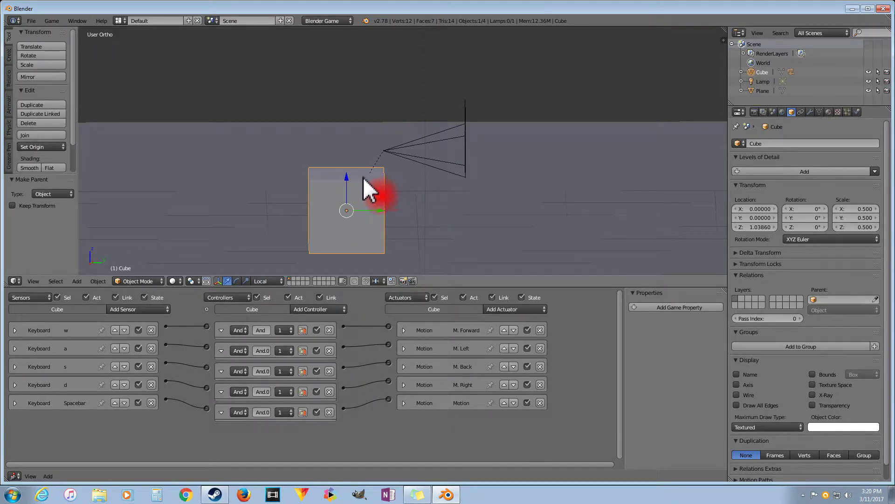
pyautogui.press('KP_1')
pyautogui.press('KP_3')
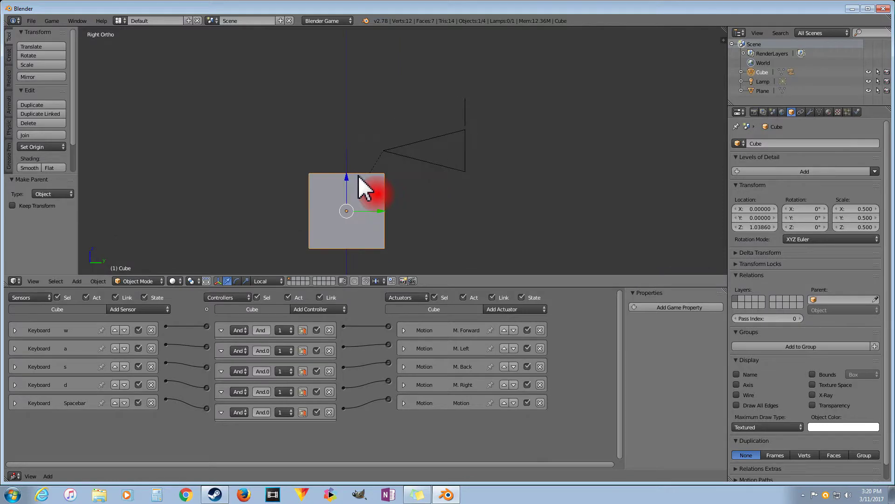
pyautogui.scroll(-3, 362, 177)
pyautogui.moveTo(408, 164); pyautogui.dragTo(410, 184, button='middle')
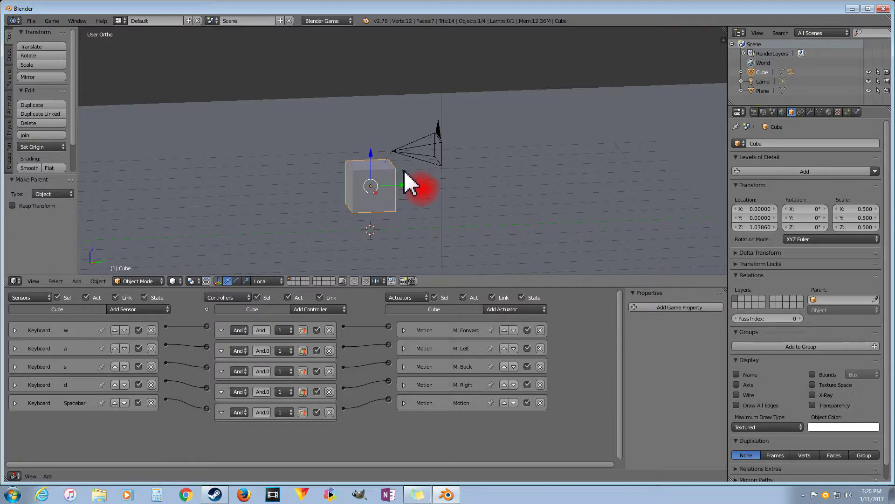
pyautogui.moveTo(404, 171); pyautogui.dragTo(391, 175, button='middle')
pyautogui.scroll(3, 391, 173)
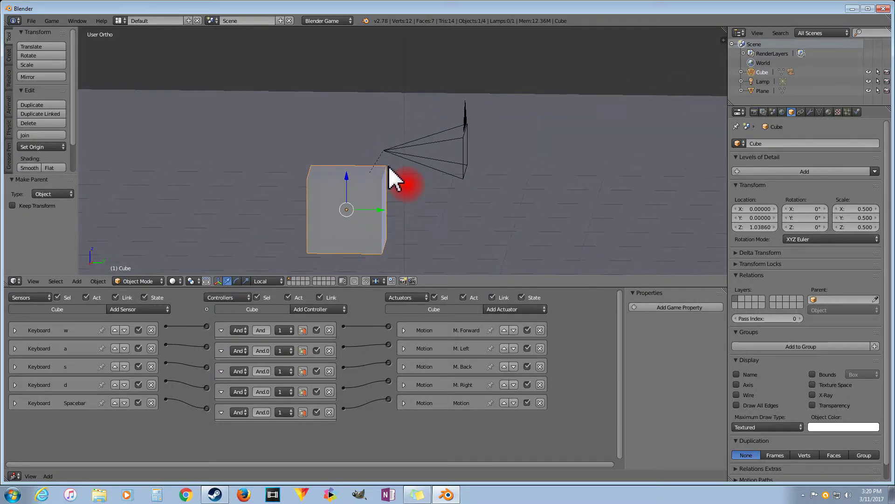
# Add a Mouse sensor to the camera and set its mouse event to Movement.
pyautogui.rightClick(411, 142)
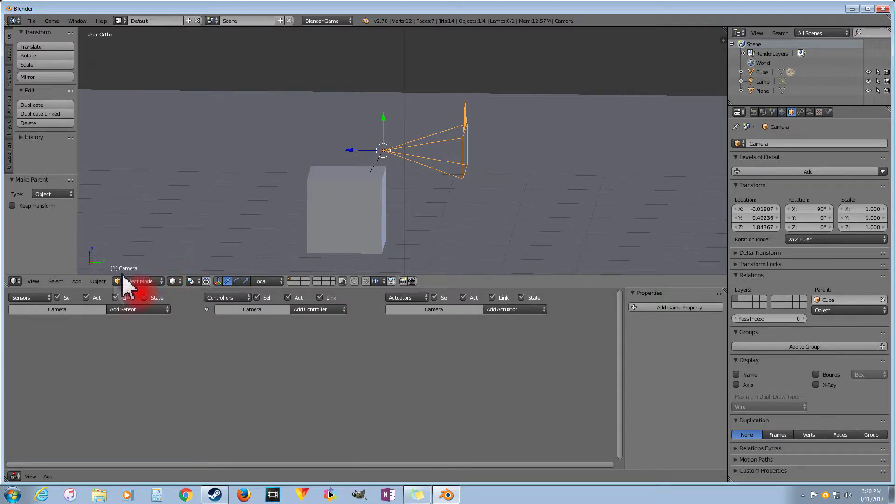
pyautogui.click(123, 310)
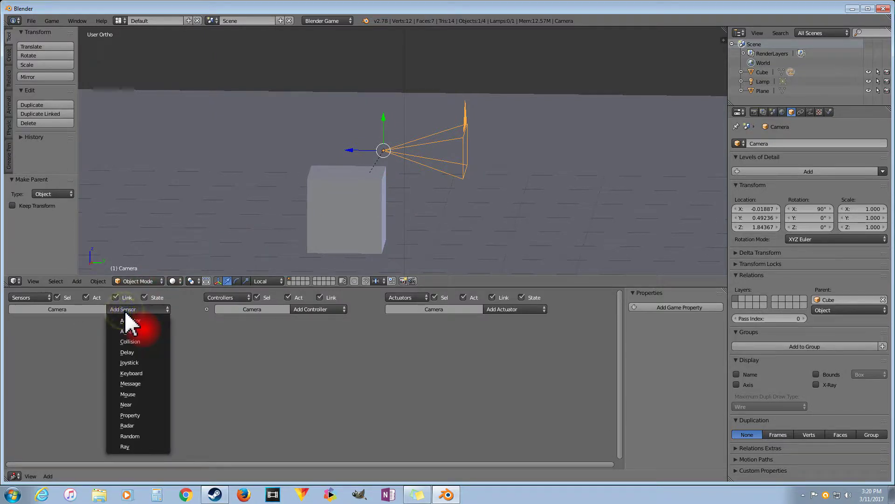
pyautogui.click(139, 394)
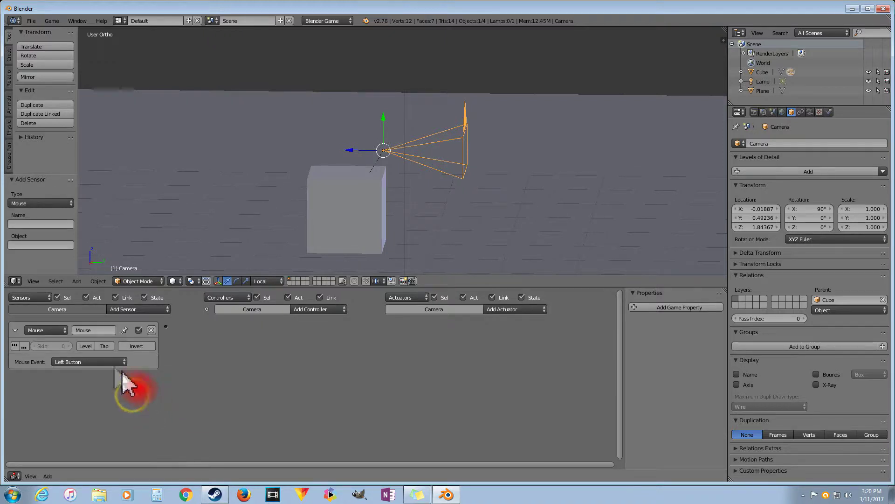
pyautogui.click(76, 362)
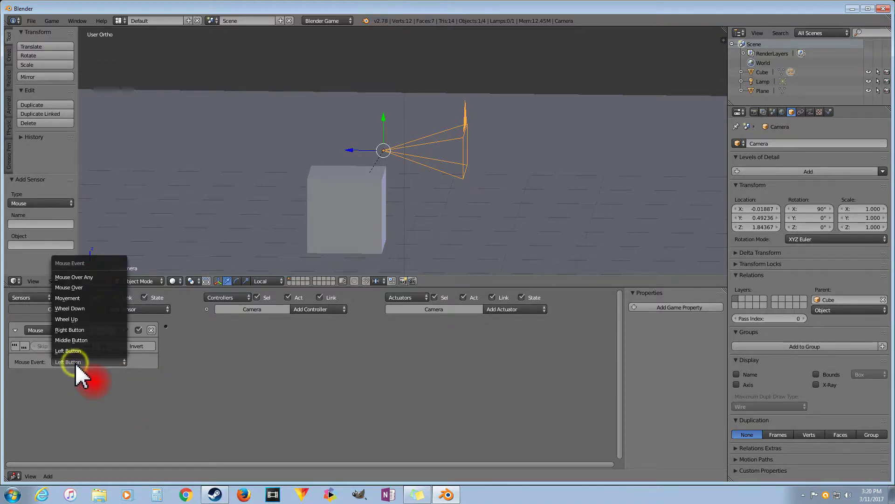
pyautogui.click(78, 298)
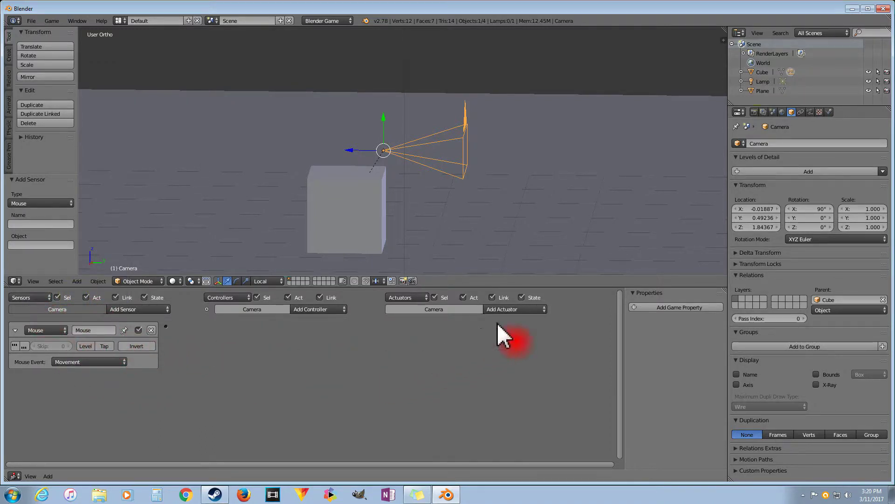
# Add a Mouse actuator in Look mode to the camera and link the Mouse sensor to it.
pyautogui.click(511, 310)
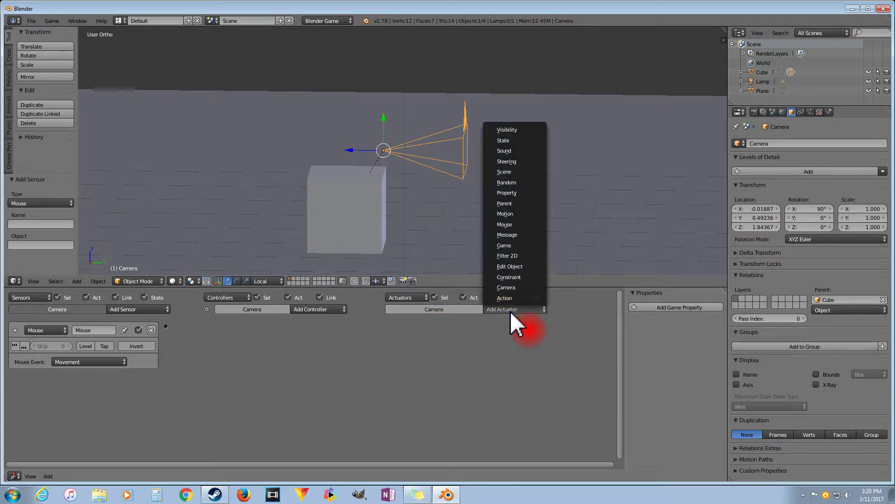
pyautogui.click(513, 224)
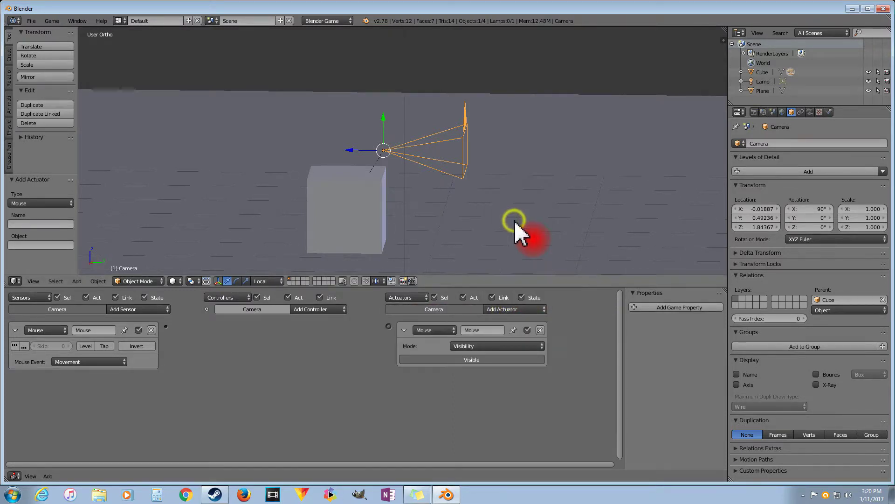
pyautogui.click(468, 345)
pyautogui.click(469, 325)
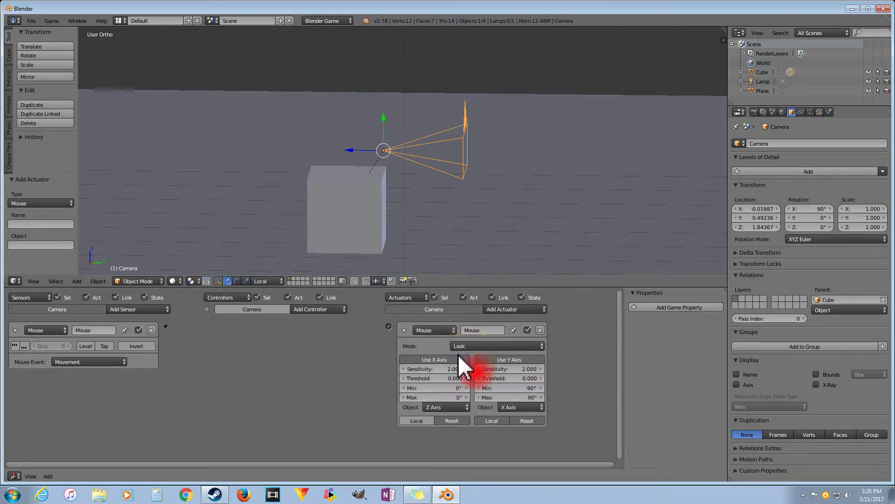
pyautogui.moveTo(165, 327); pyautogui.dragTo(388, 326)
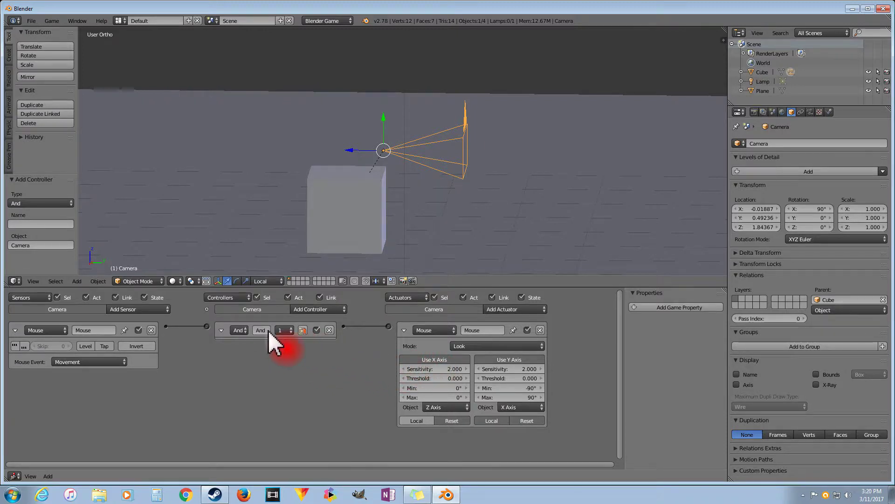
pyautogui.click(495, 359)
pyautogui.click(450, 359)
pyautogui.click(448, 360)
pyautogui.click(486, 359)
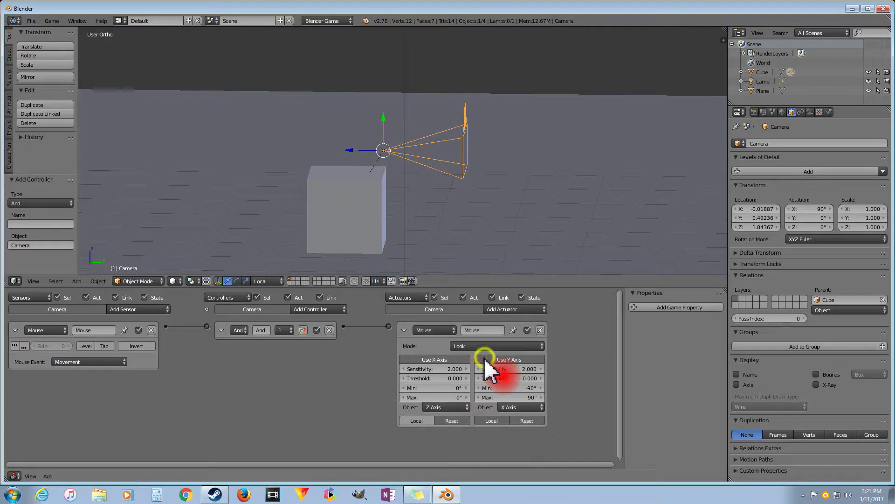
pyautogui.click(446, 361)
pyautogui.click(483, 360)
pyautogui.click(458, 360)
pyautogui.click(486, 361)
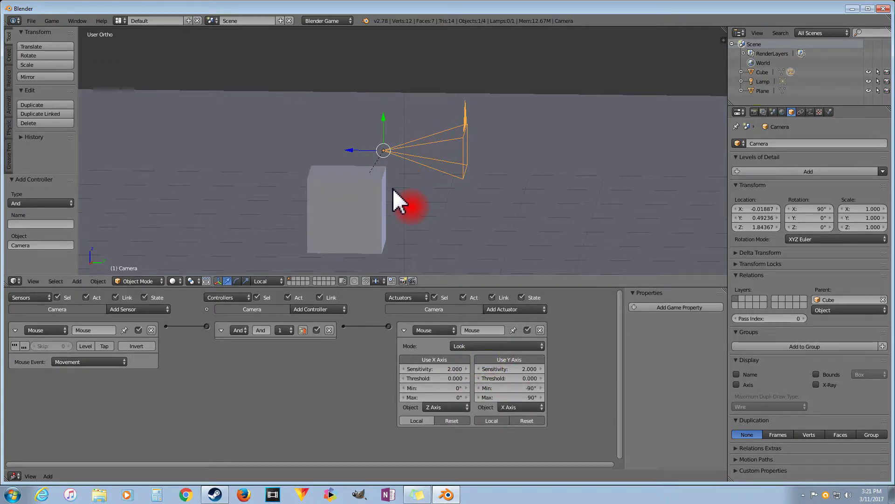
# Test the mouse look in the game from the camera view and turn off Use Y Axis in the camera's Mouse actuator.
pyautogui.press('KP_0')
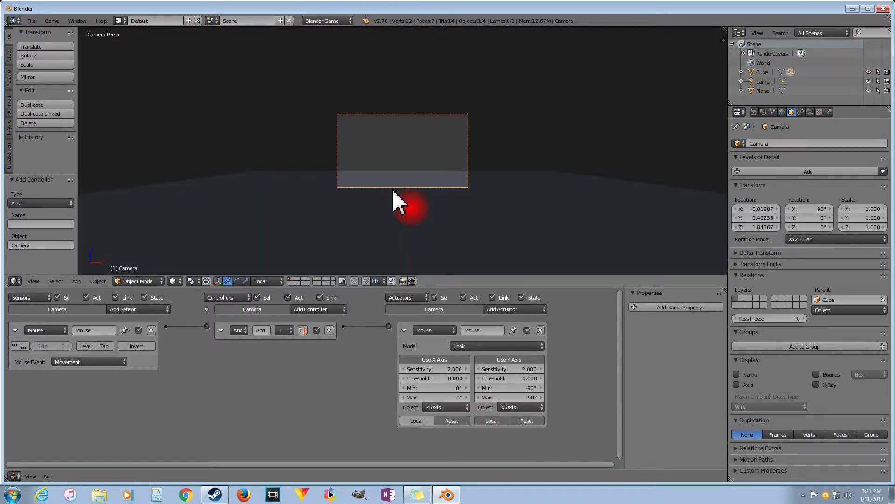
pyautogui.scroll(1, 407, 186)
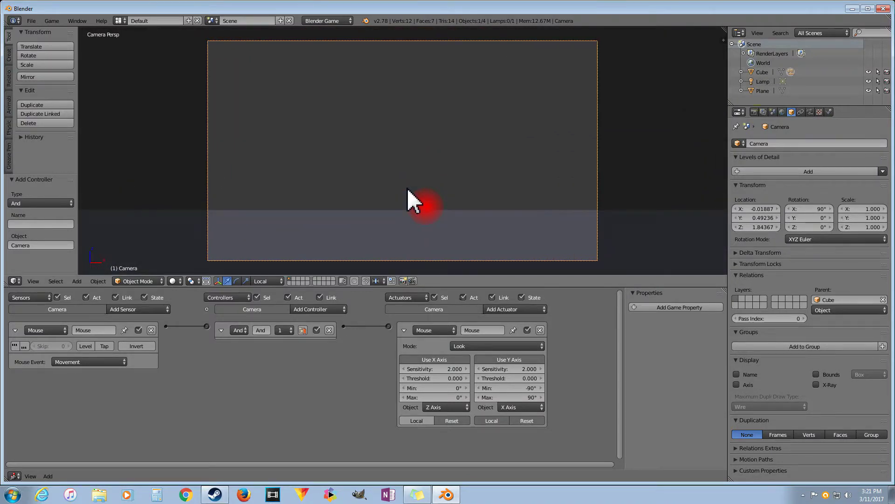
pyautogui.press('p')
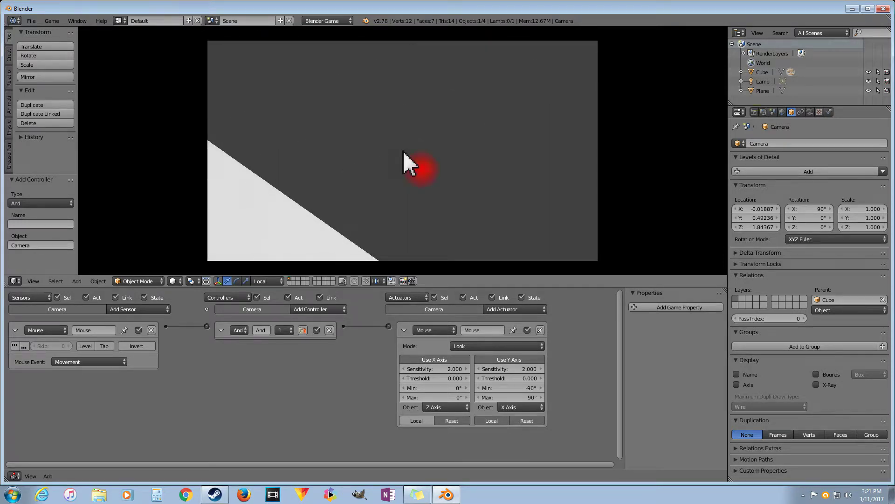
pyautogui.press('Escape')
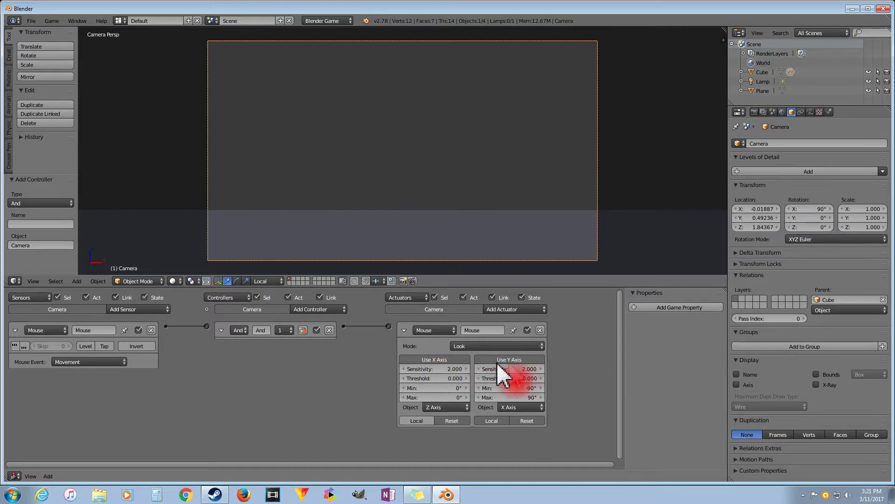
pyautogui.click(515, 359)
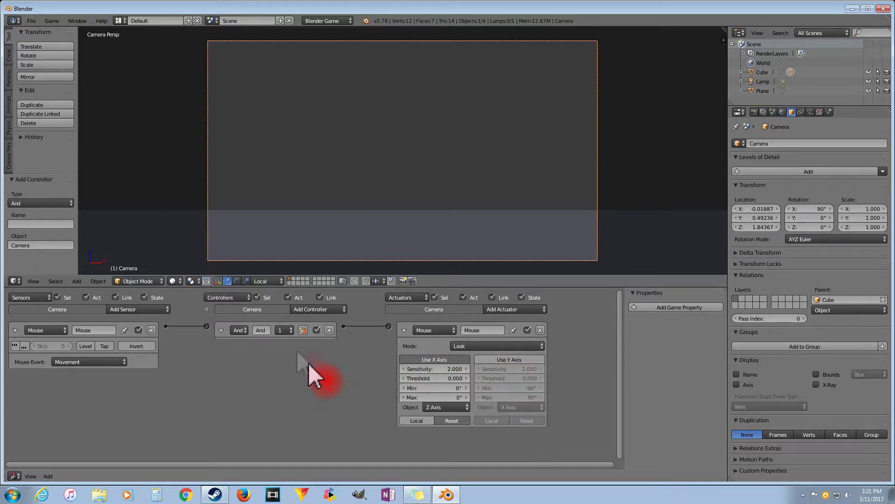
# Add a Mouse sensor and a Mouse actuator to the cube and link them.
pyautogui.moveTo(303, 245); pyautogui.dragTo(326, 246, button='middle')
pyautogui.rightClick(321, 248)
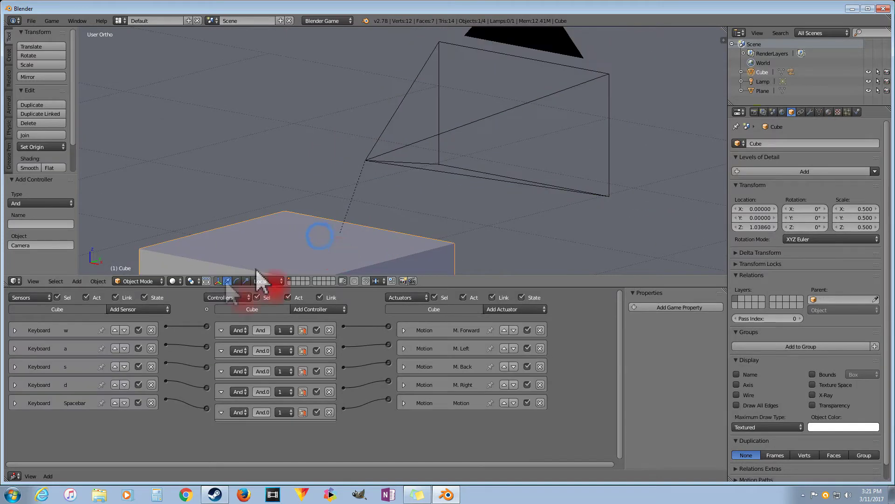
pyautogui.click(146, 309)
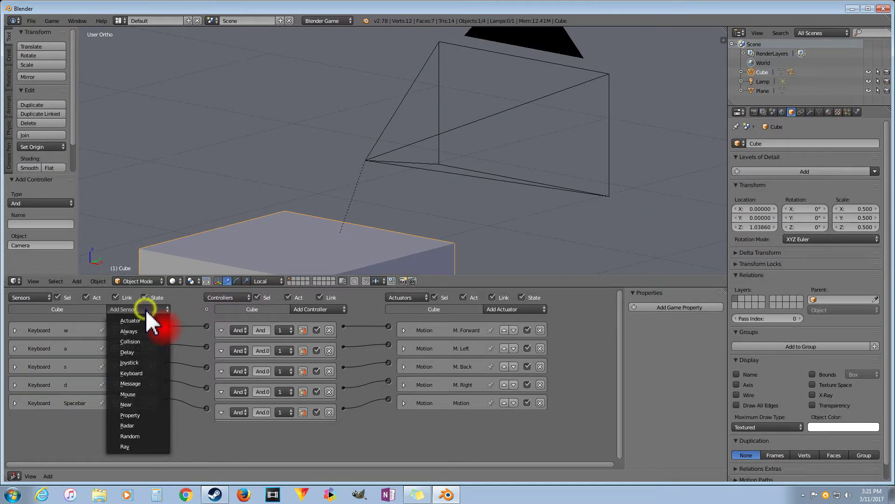
pyautogui.click(134, 395)
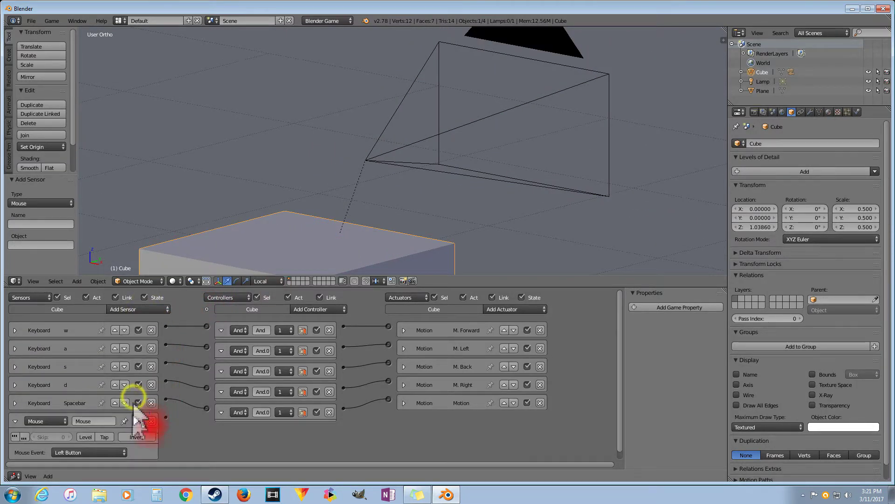
pyautogui.click(519, 310)
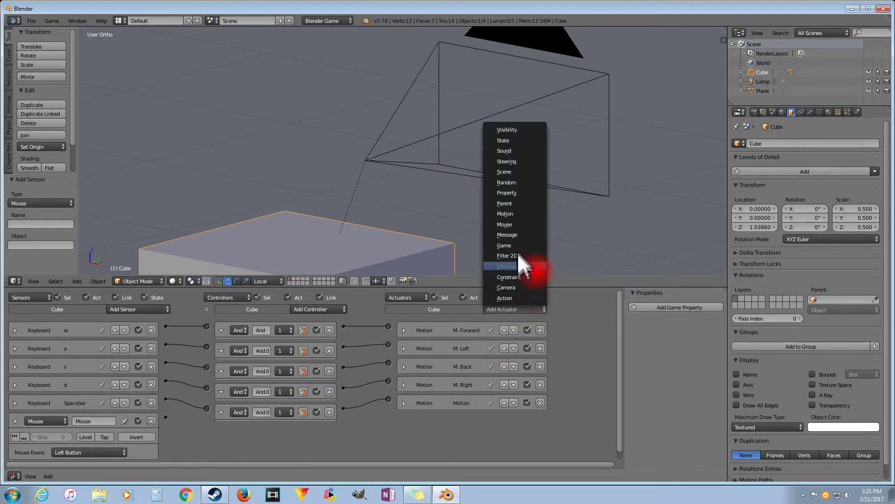
pyautogui.click(513, 224)
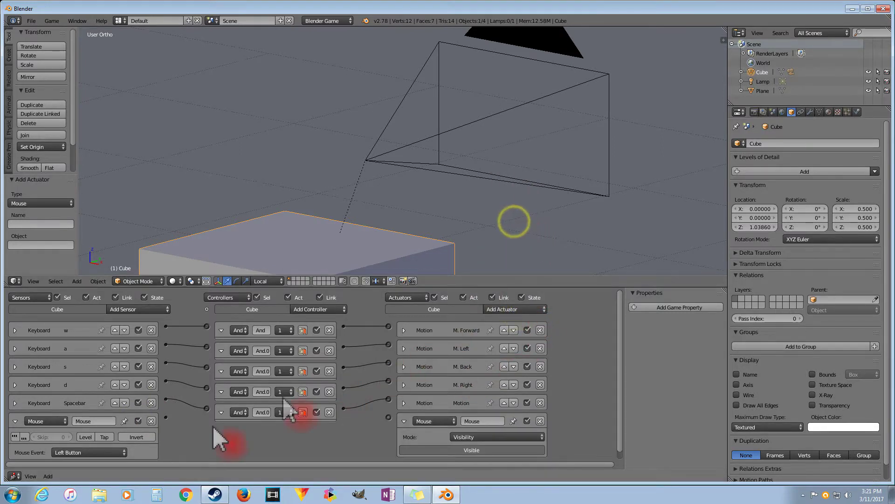
pyautogui.moveTo(166, 417); pyautogui.dragTo(388, 417)
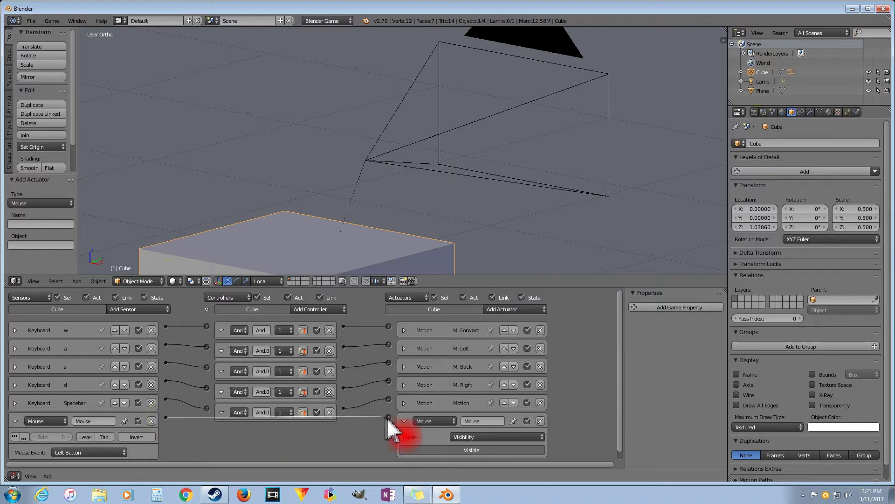
# Set the cube's Mouse sensor to Movement and its Mouse actuator to Look mode with Use X Axis turned off.
pyautogui.click(80, 452)
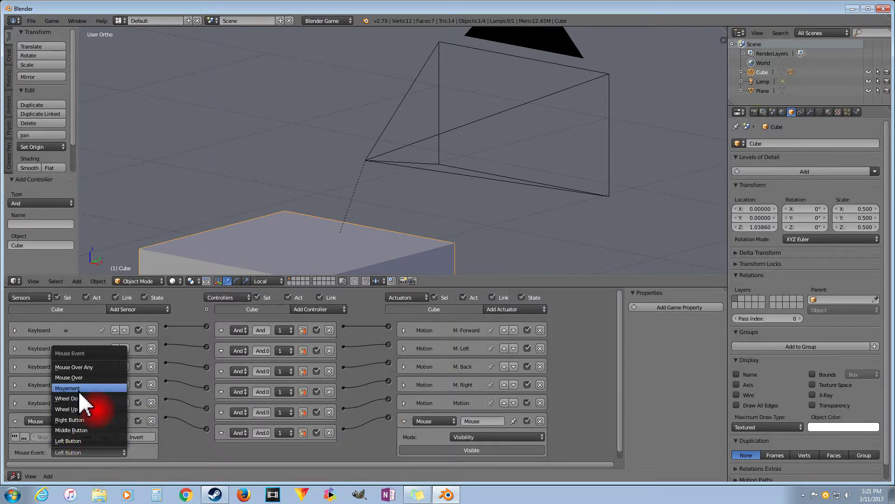
pyautogui.click(78, 390)
pyautogui.click(475, 437)
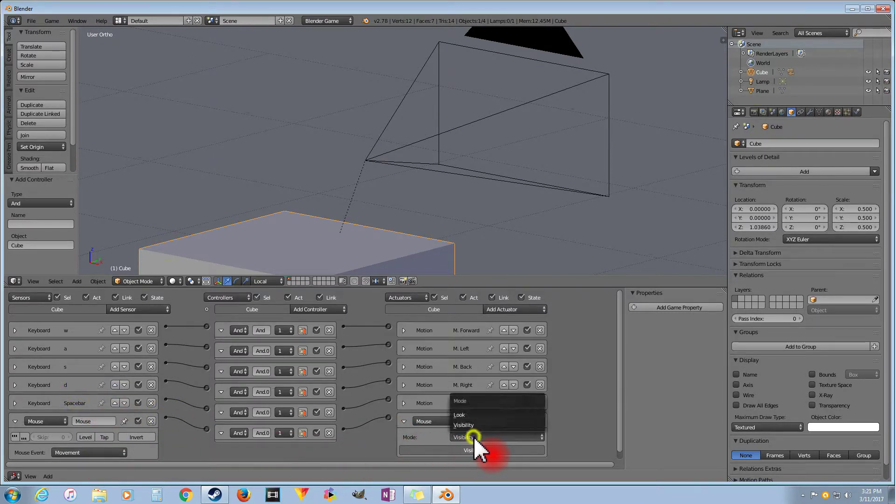
pyautogui.click(472, 417)
pyautogui.moveTo(619, 403); pyautogui.dragTo(623, 463)
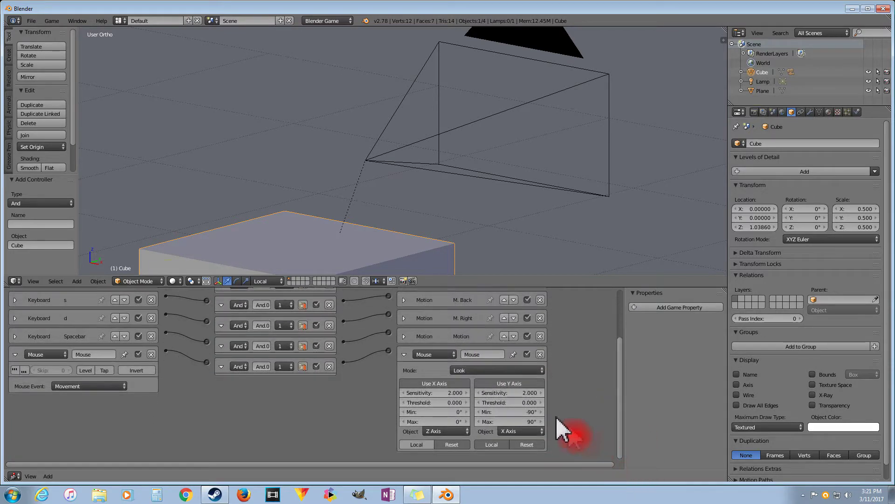
pyautogui.click(443, 383)
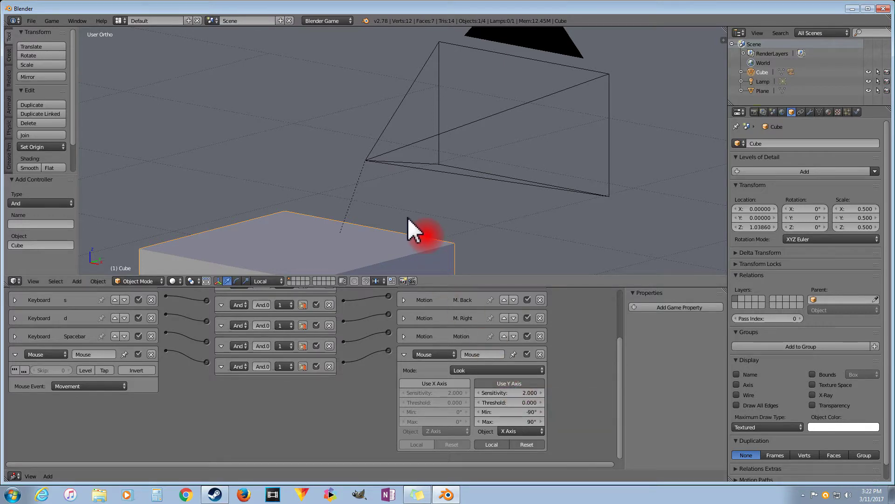
# Run the game from the enlarged camera view to test the cube's mouse look, and stop it.
pyautogui.press('p')
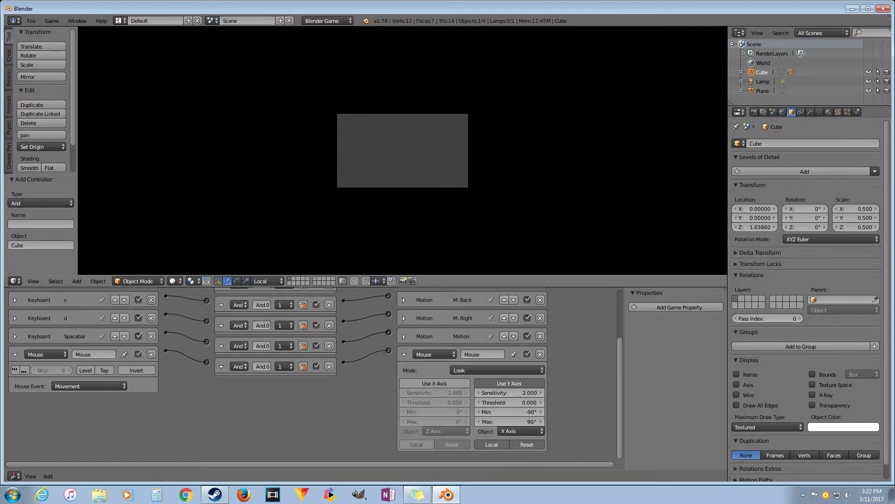
pyautogui.press('Escape')
pyautogui.scroll(2, 412, 192)
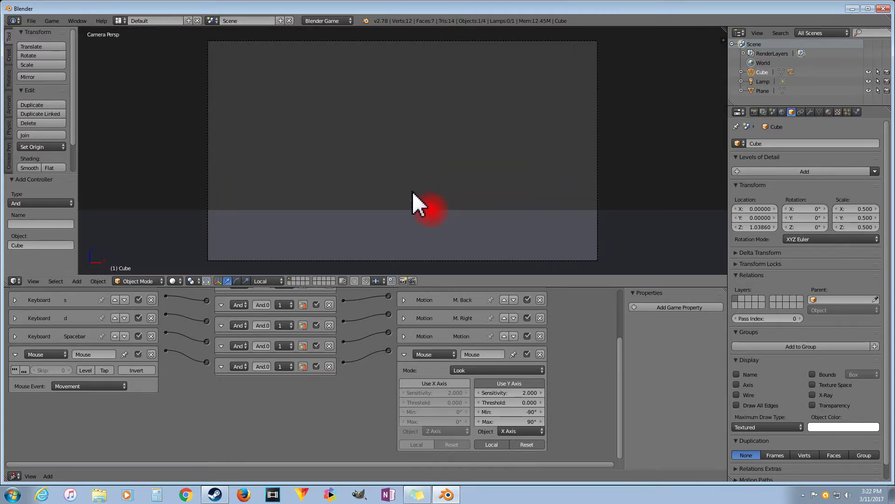
pyautogui.press('p')
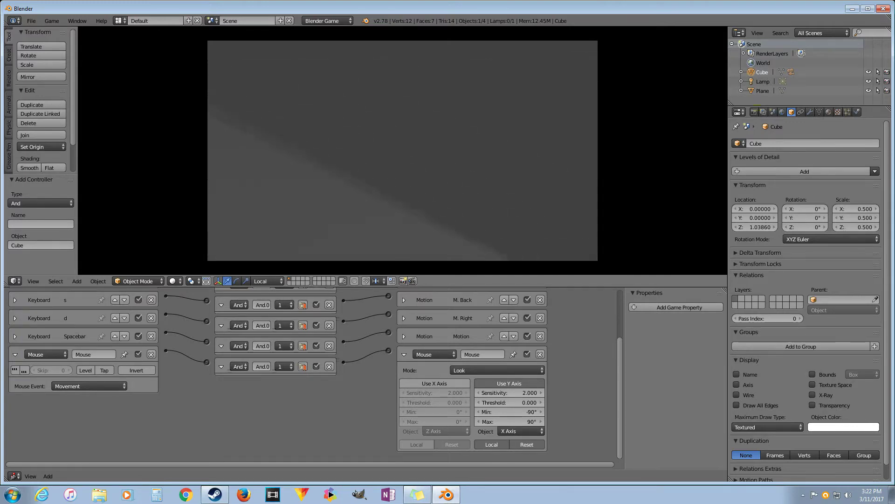
pyautogui.press('Escape')
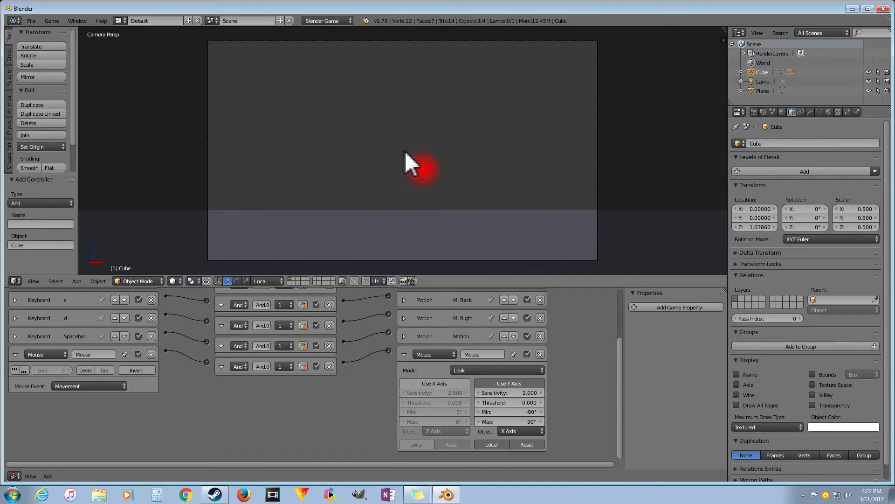
# Make the cube's Mouse actuator use only the X axis and the camera's Mouse actuator use only the Y axis.
pyautogui.click(437, 383)
pyautogui.click(495, 384)
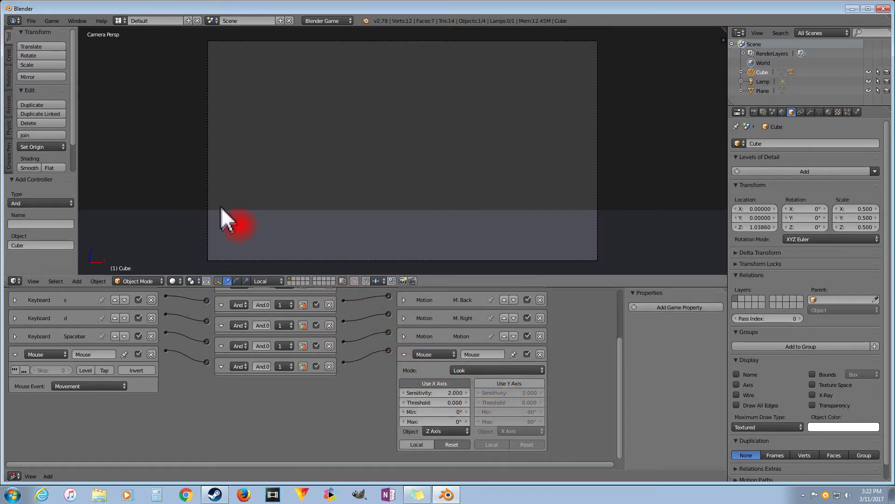
pyautogui.rightClick(208, 189)
pyautogui.scroll(3, 326, 329)
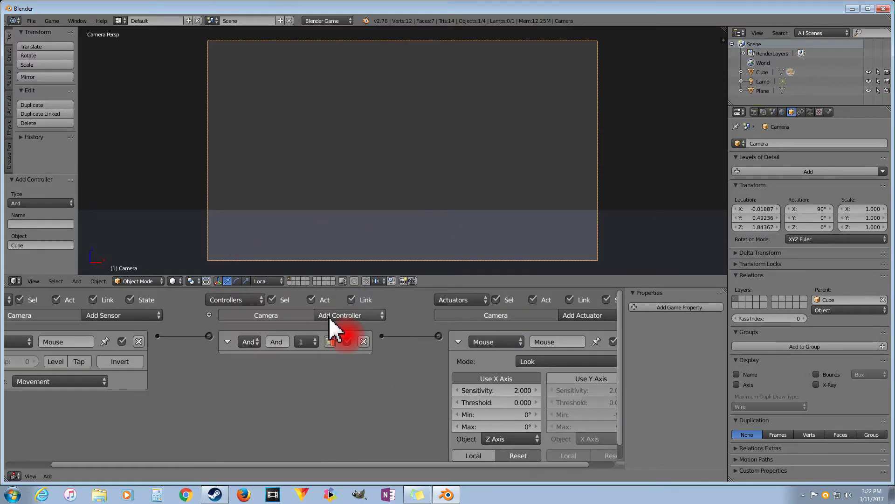
pyautogui.scroll(-3, 330, 317)
pyautogui.click(459, 360)
pyautogui.click(486, 359)
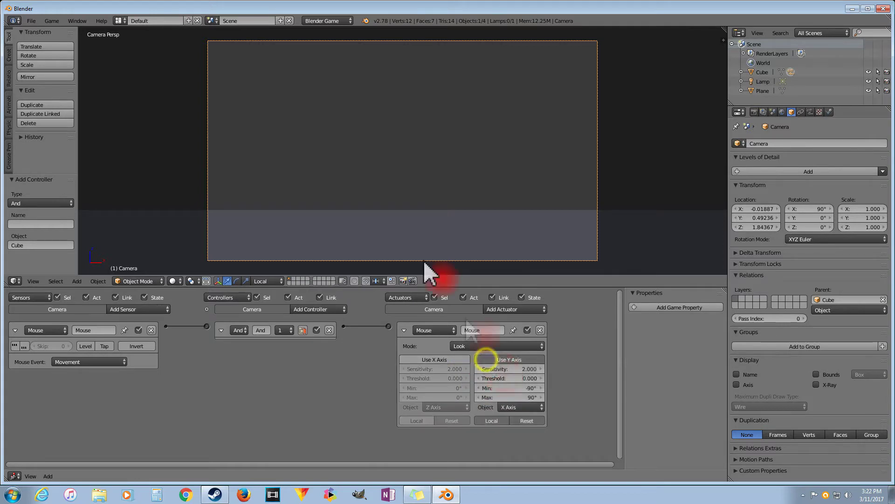
# Play the game to test the mouse look split between cube and camera, and return to editing.
pyautogui.press('p')
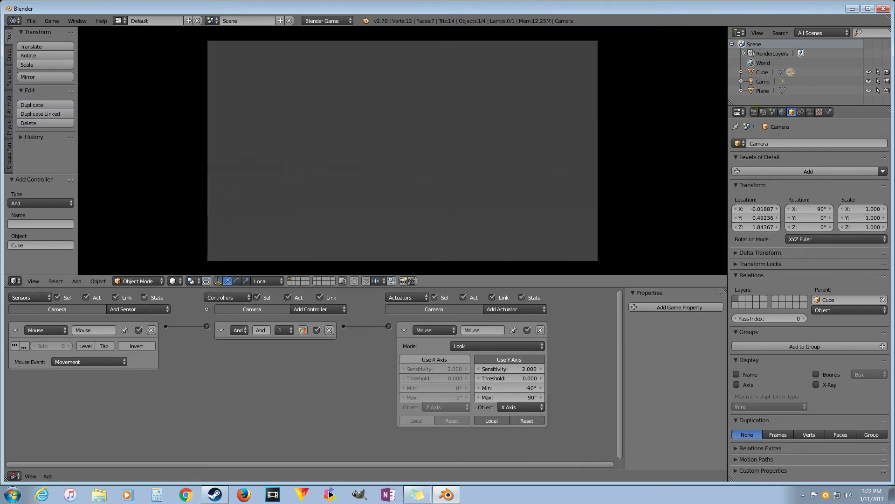
pyautogui.press('Escape')
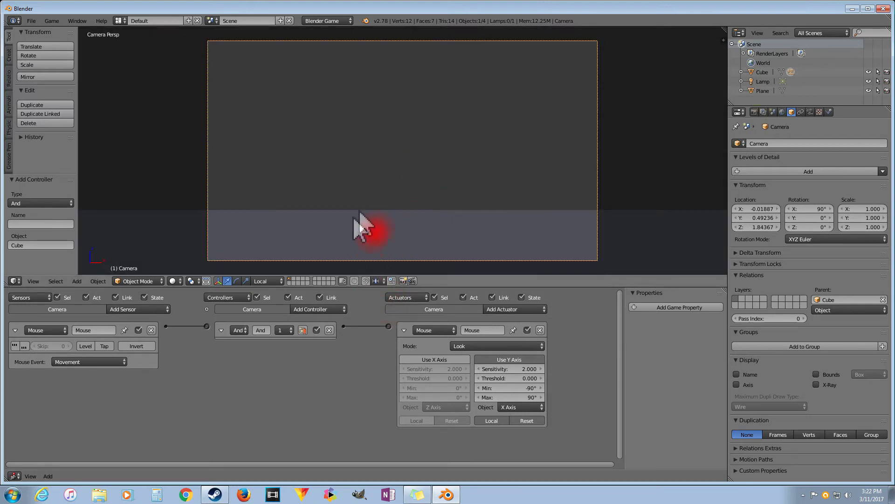